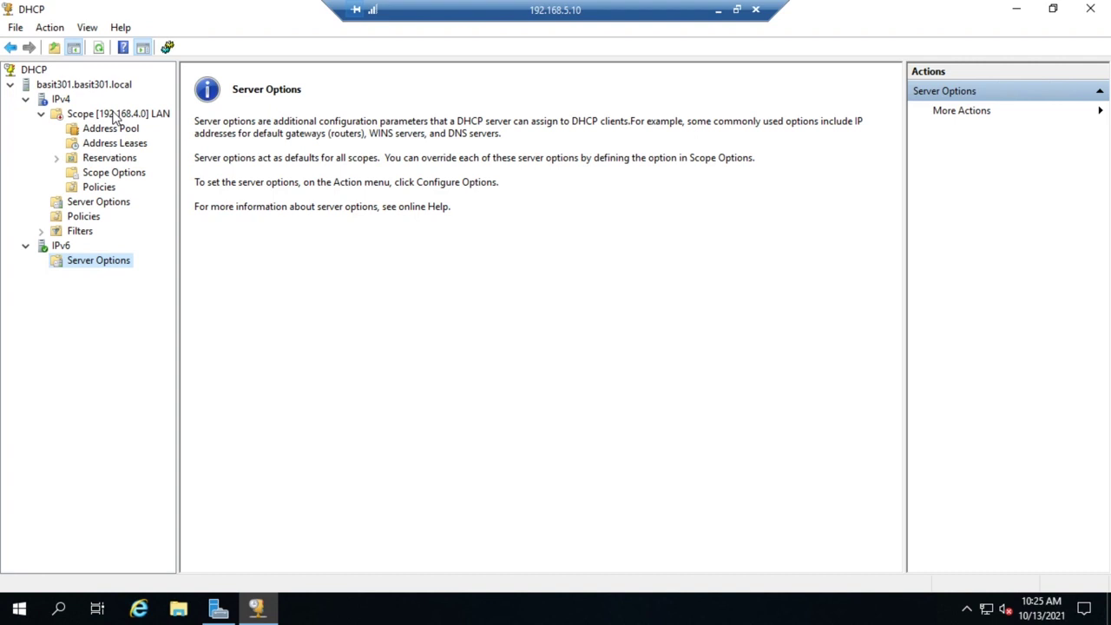
Launch the Split-Scope wizard for LAN scope 192.168.4.0 and move past its introduction.
{"action": "right_click", "coordinate": [115, 118]}
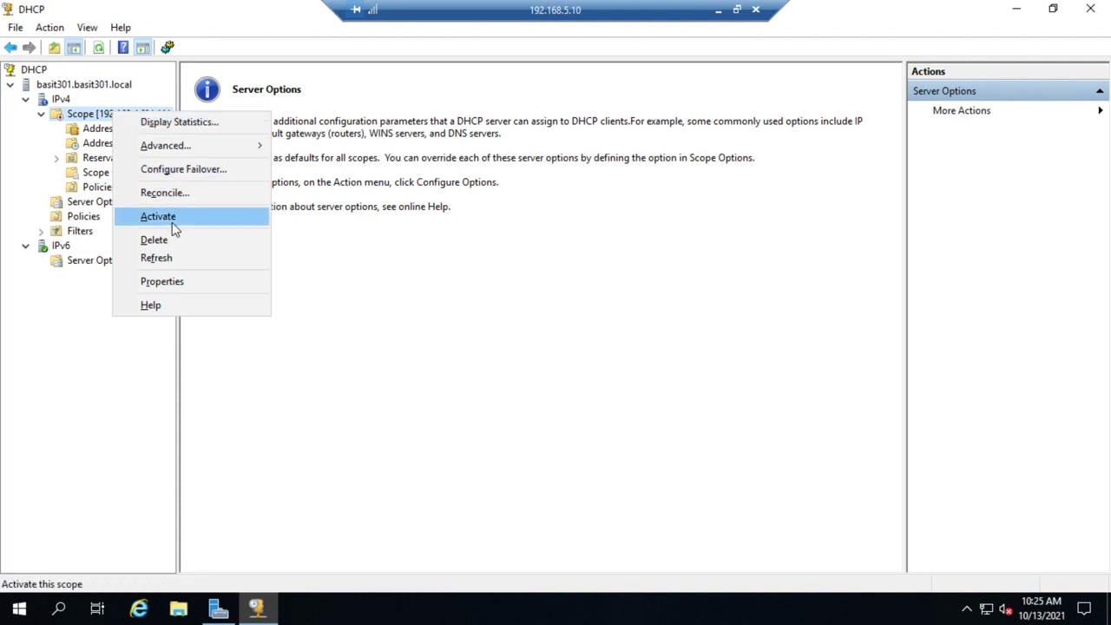
{"action": "mouse_move", "coordinate": [183, 151]}
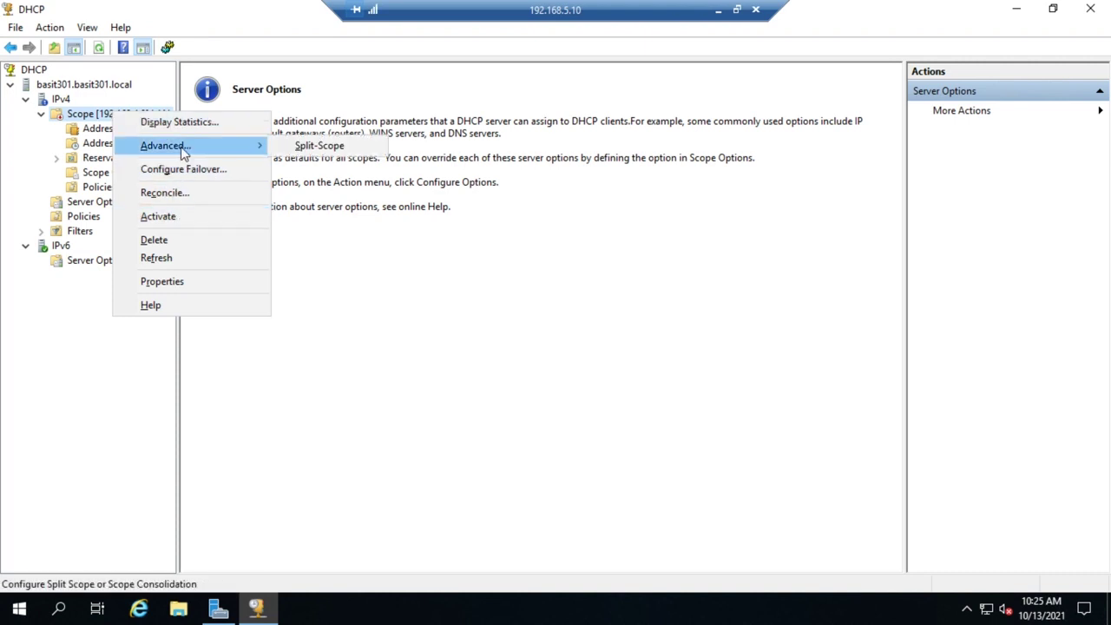
{"action": "left_click", "coordinate": [314, 148]}
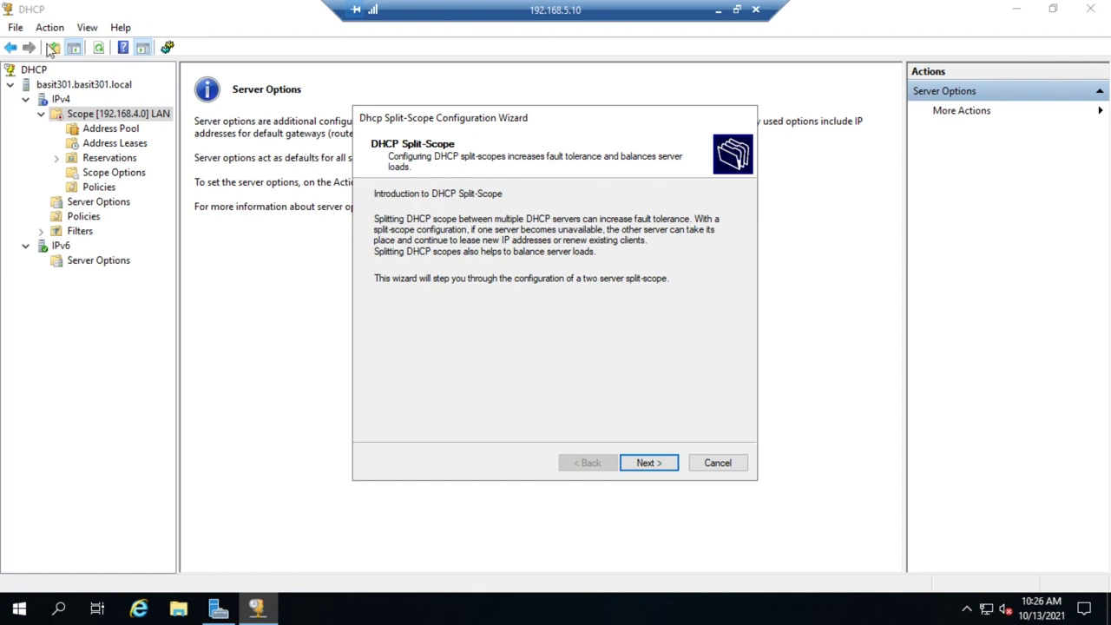
{"action": "left_click", "coordinate": [646, 465]}
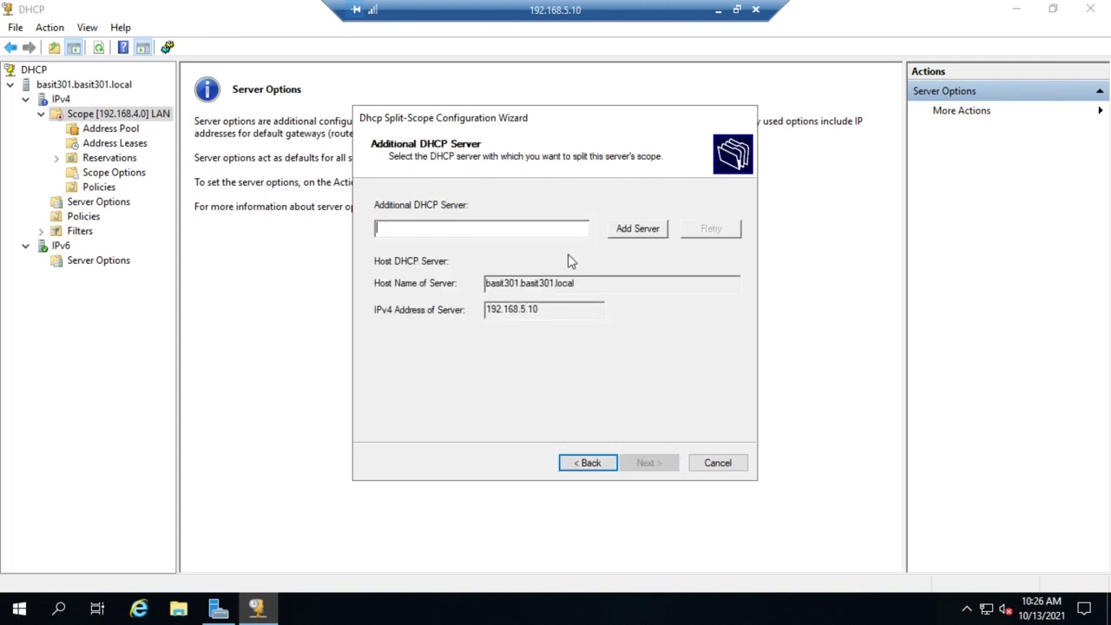
Enter 192.168.5.12 as the additional DHCP server and continue to the split percentage page.
{"action": "type", "text": "192.168"}
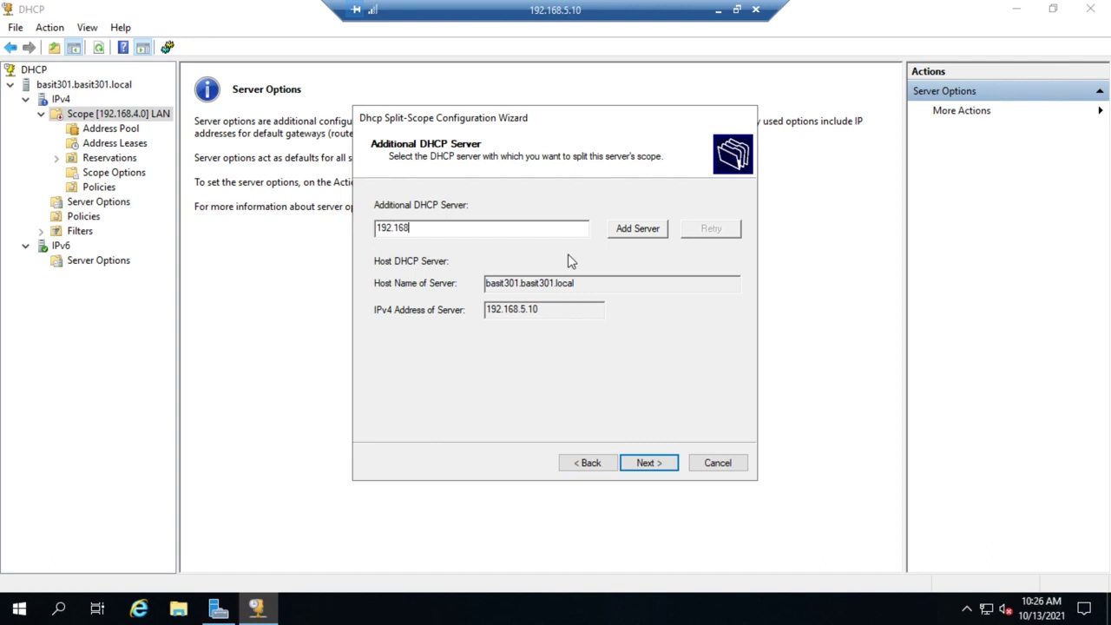
{"action": "type", "text": ".5.10"}
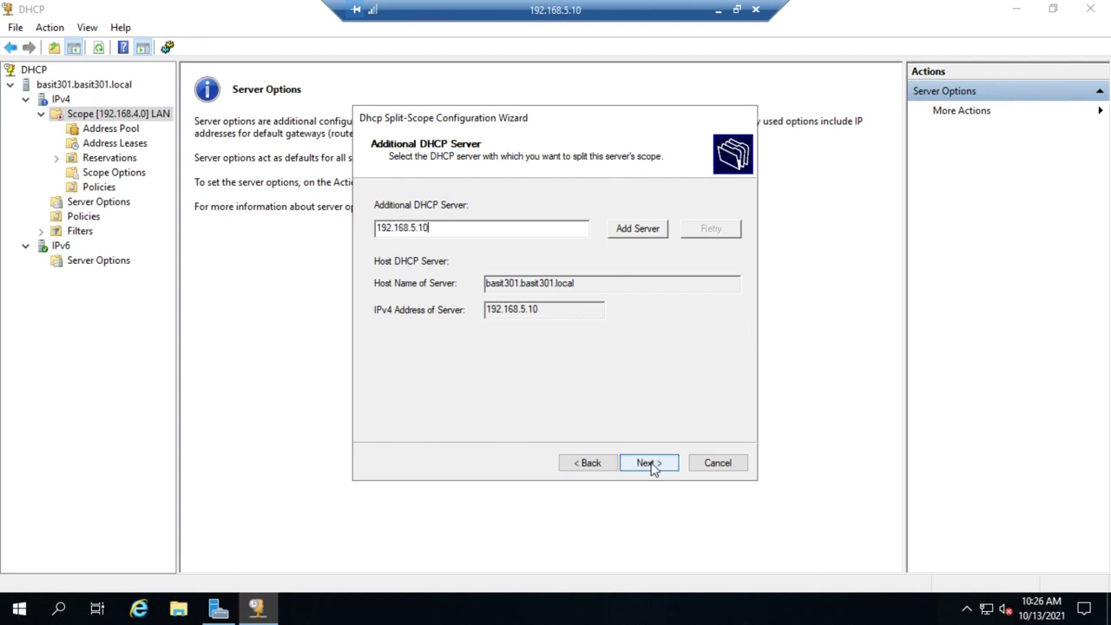
{"action": "key", "text": "BackSpace"}
{"action": "type", "text": "2"}
{"action": "left_click", "coordinate": [646, 464]}
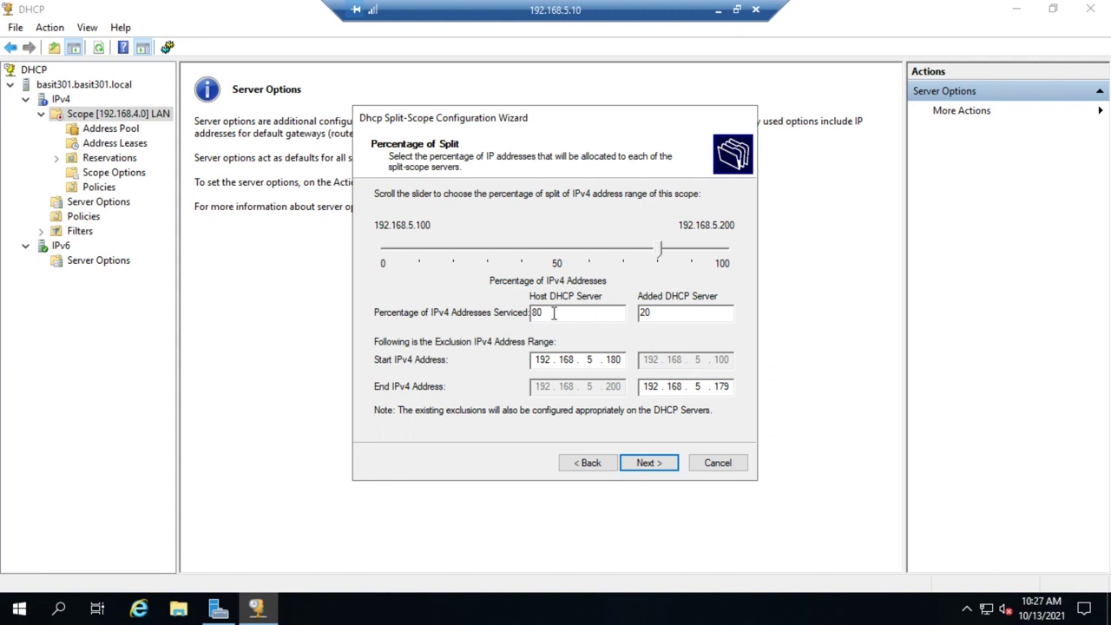
{"action": "left_click_drag", "start_coordinate": [666, 250], "coordinate": [496, 264]}
{"action": "key", "text": "BackSpace"}
{"action": "key", "text": "BackSpace"}
{"action": "key", "text": "Tab"}
{"action": "double_click", "coordinate": [531, 313]}
{"action": "type", "text": "80"}
{"action": "key", "text": "Tab"}
Set the added server's offer delay to 50 ms, leaving the host server at 0 ms.
{"action": "left_click", "coordinate": [647, 465]}
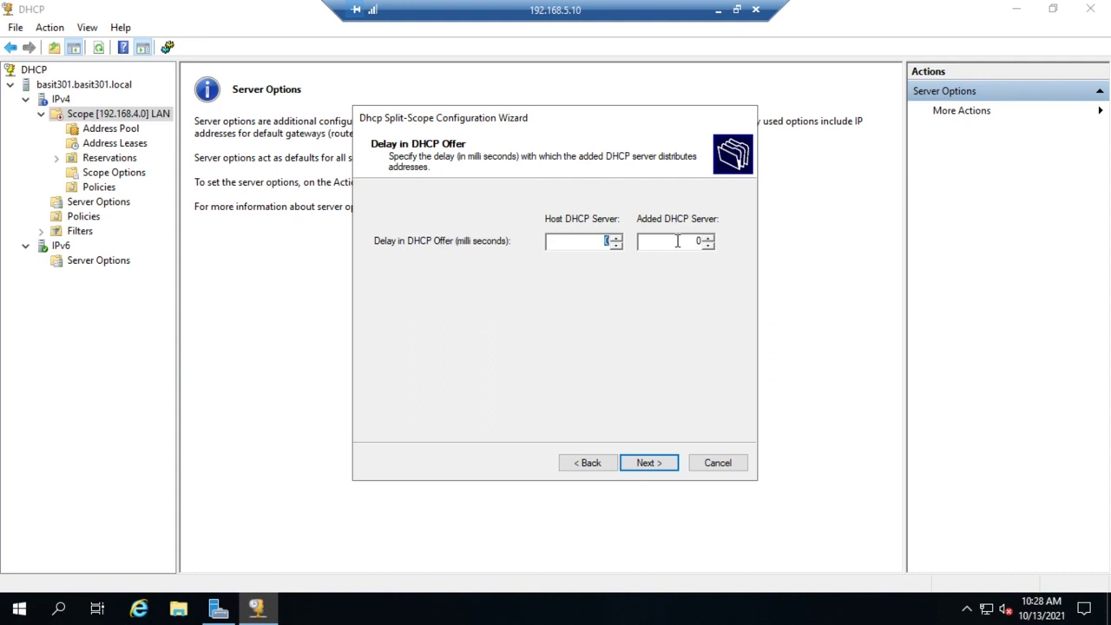
{"action": "key", "text": "Tab"}
{"action": "key", "text": "Delete"}
{"action": "type", "text": "50"}
Review the split-scope summary and finish, applying the split to both servers.
{"action": "left_click", "coordinate": [648, 464]}
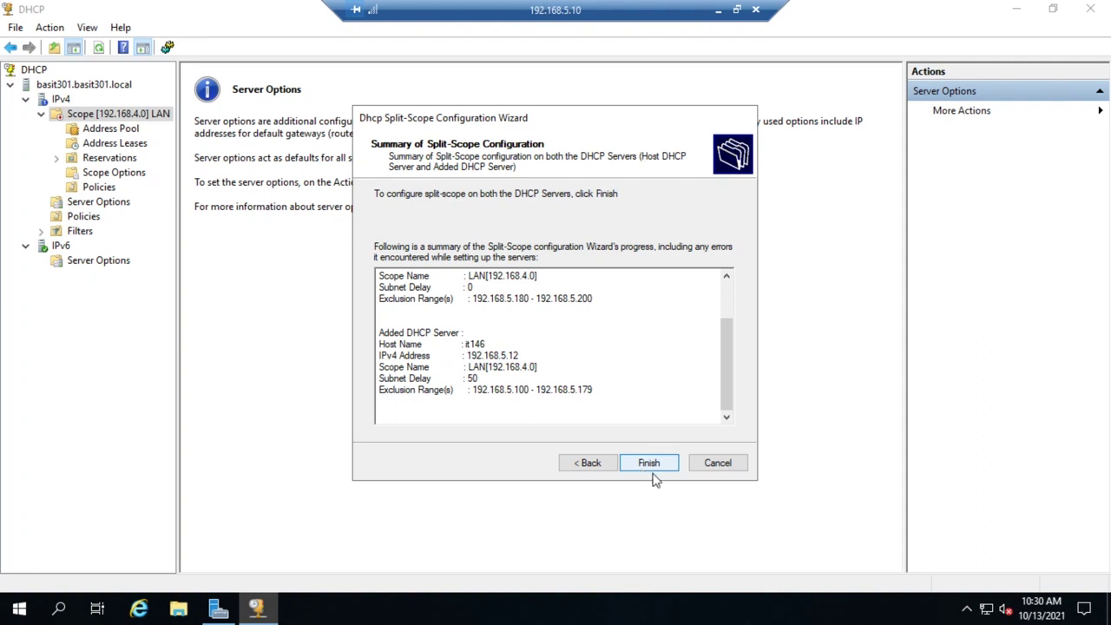
{"action": "left_click", "coordinate": [722, 468]}
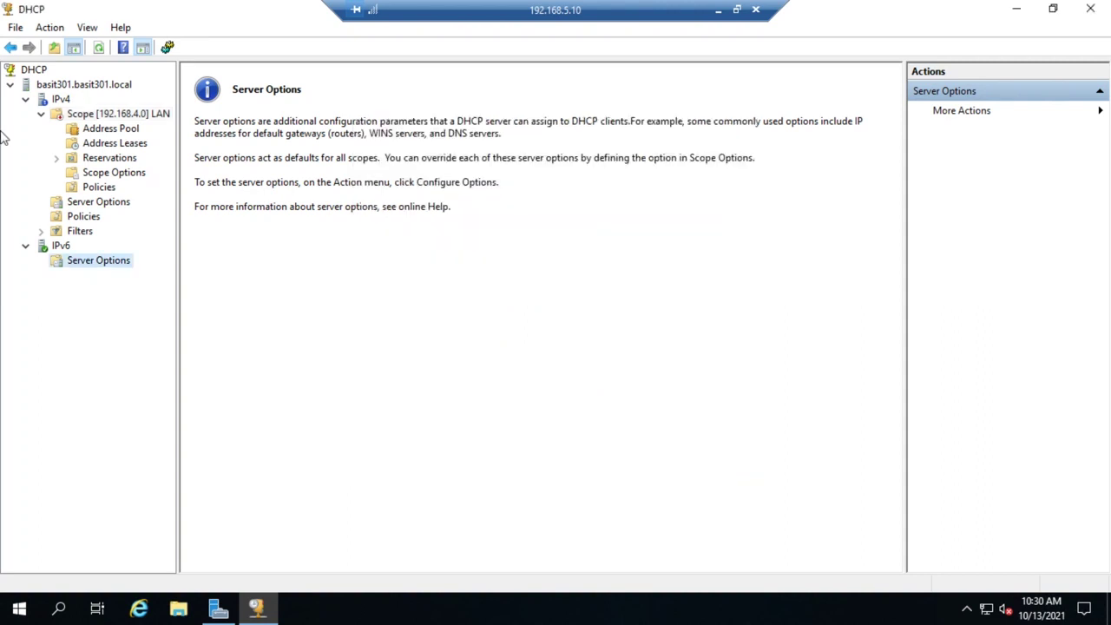
Start Configure Failover for the LAN scope with partner server 192.168.5.12.
{"action": "right_click", "coordinate": [119, 120]}
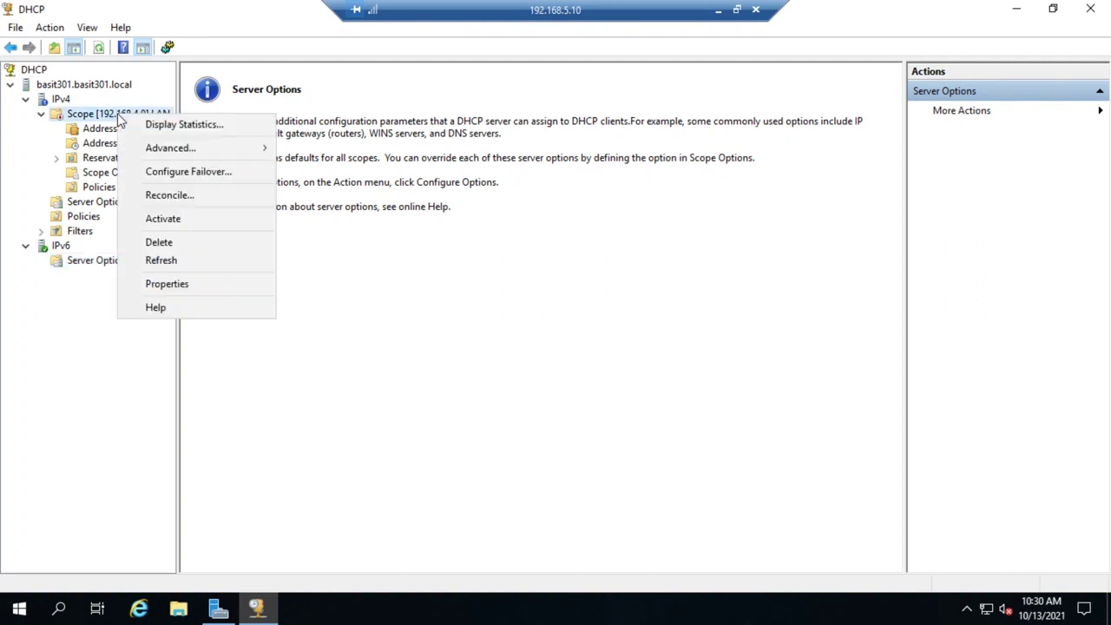
{"action": "left_click", "coordinate": [188, 172]}
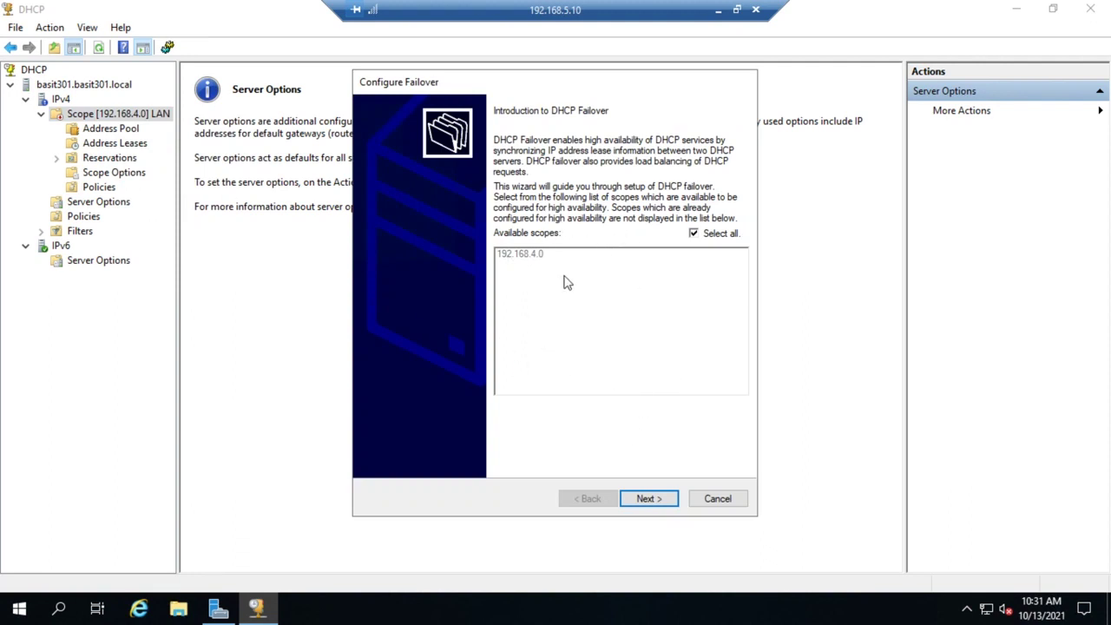
{"action": "left_click", "coordinate": [653, 501]}
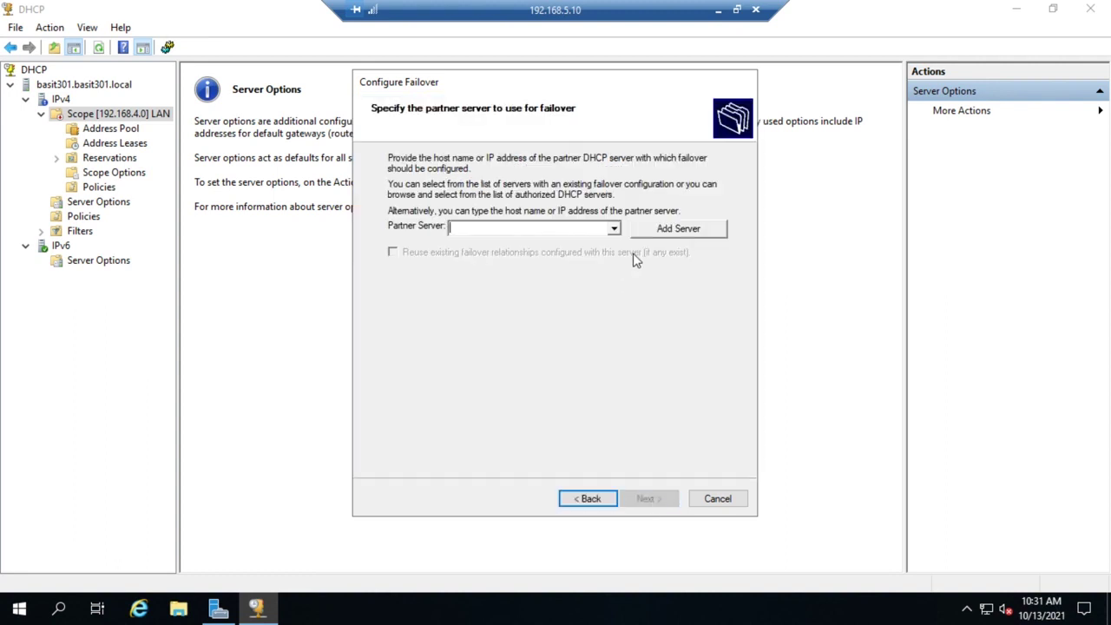
{"action": "type", "text": "192.16"}
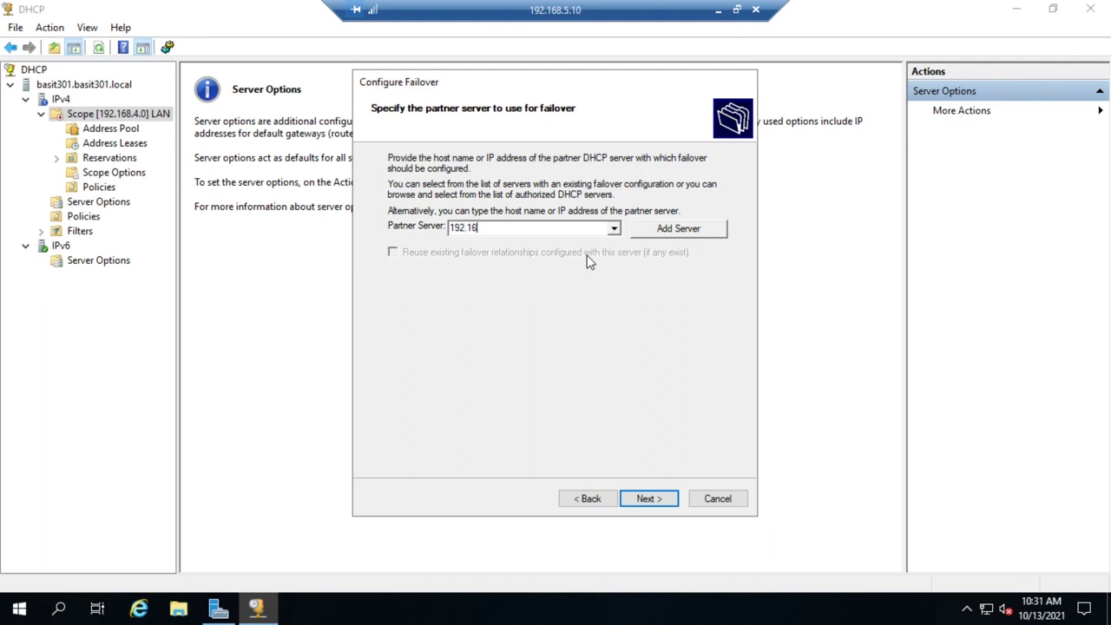
{"action": "type", "text": "8.5.12"}
{"action": "left_click", "coordinate": [651, 498]}
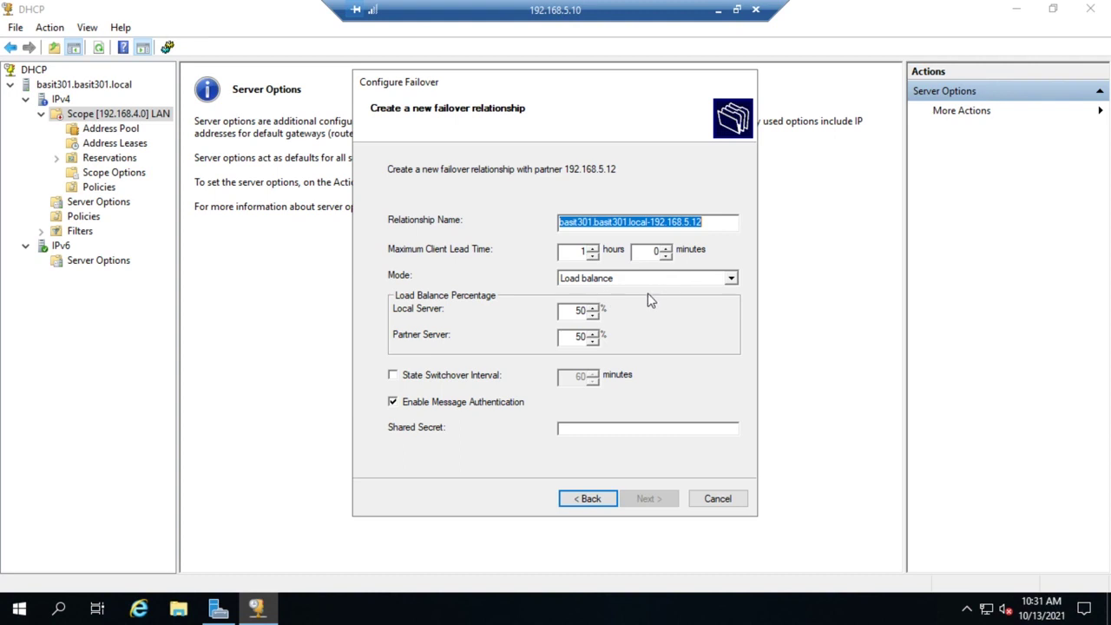
Select Hot standby as the failover mode, then reopen the Mode list.
{"action": "left_click", "coordinate": [731, 279]}
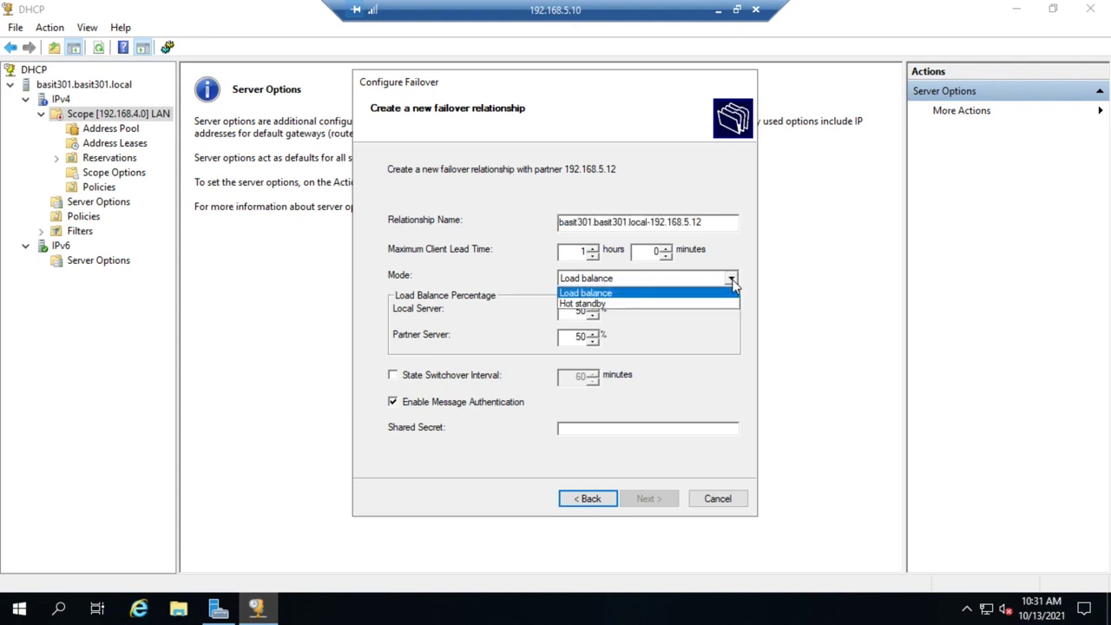
{"action": "left_click", "coordinate": [694, 306]}
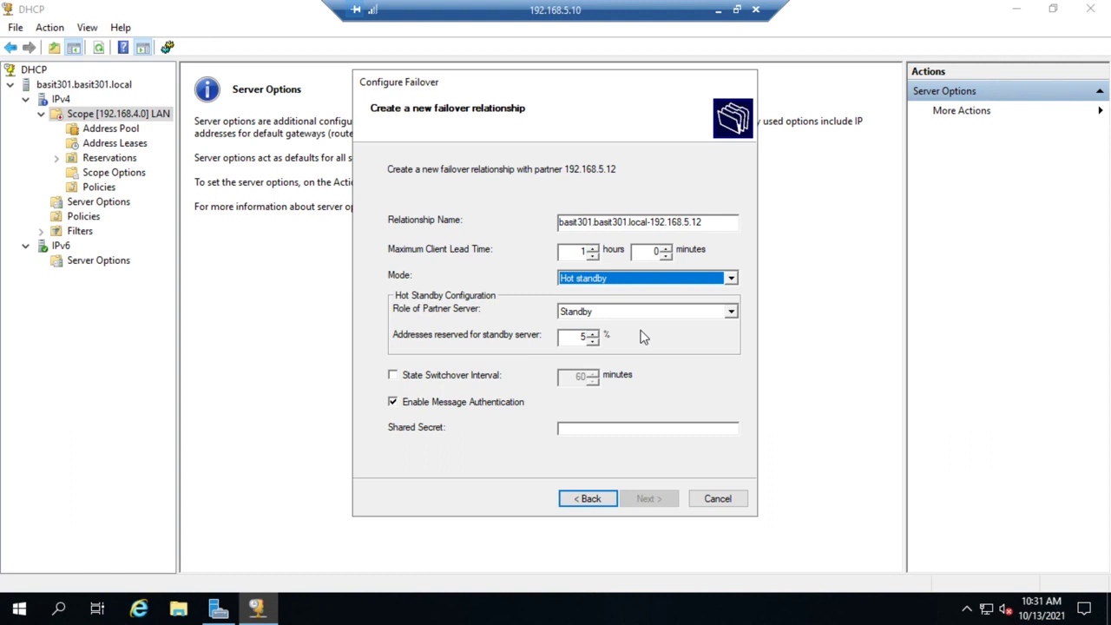
{"action": "left_click", "coordinate": [730, 278]}
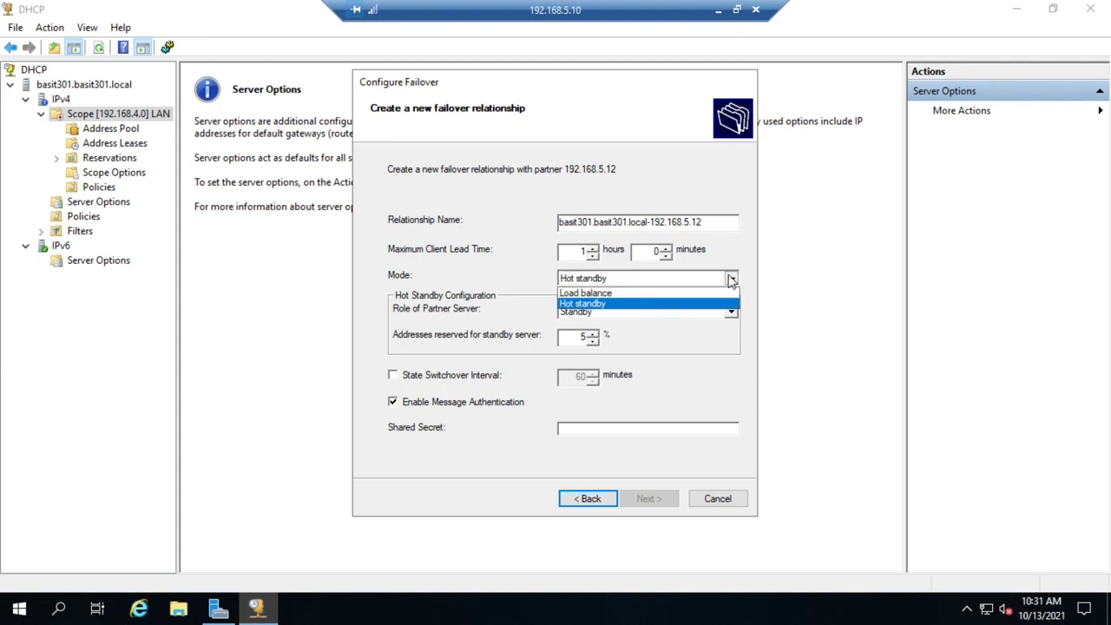
Return the mode to Load balance, enter a shared secret, and reach the summary.
{"action": "left_click", "coordinate": [634, 294]}
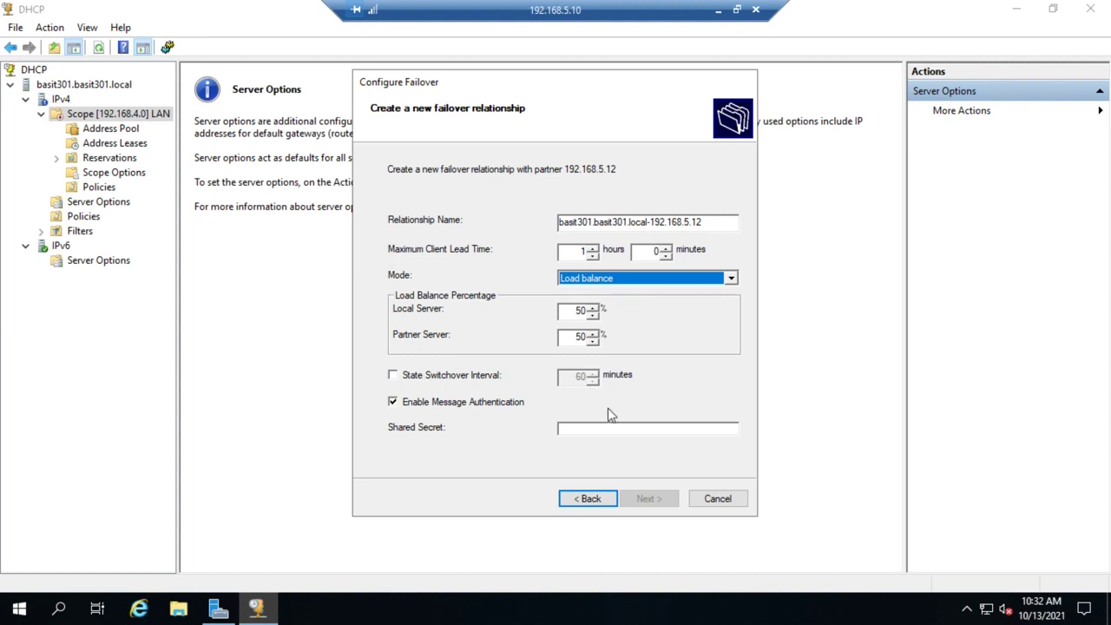
{"action": "left_click", "coordinate": [624, 431]}
{"action": "type", "text": "****"}
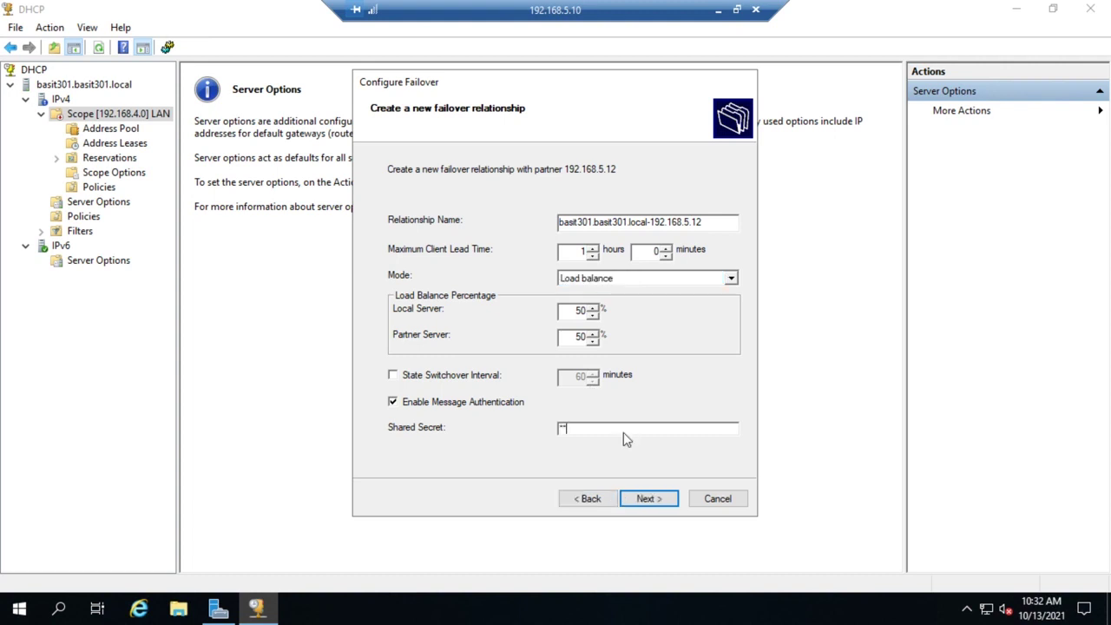
{"action": "left_click", "coordinate": [647, 499]}
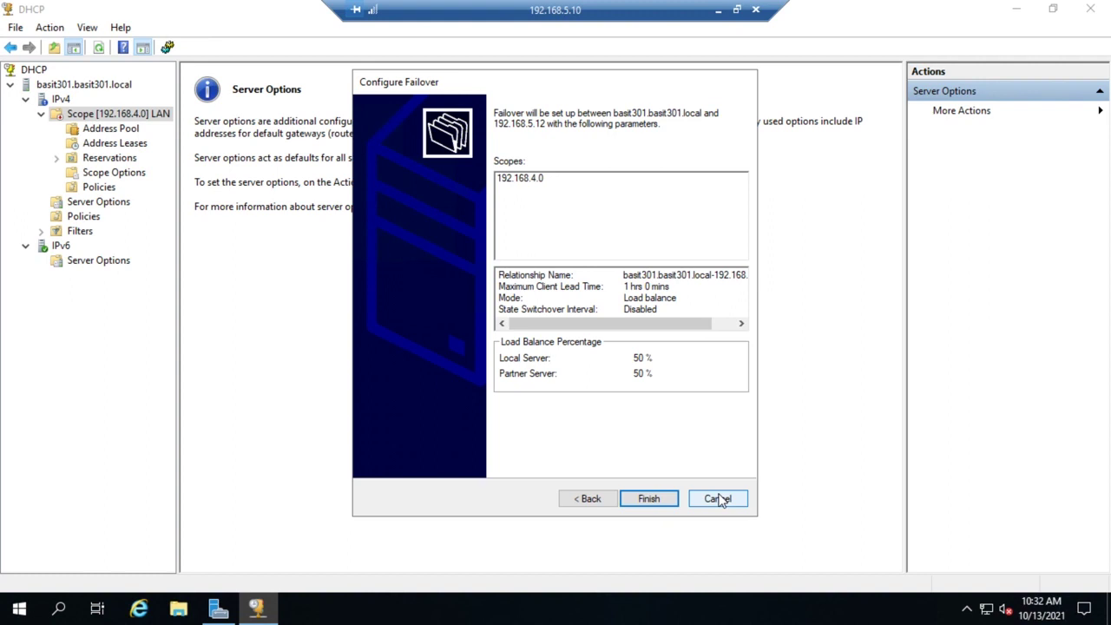
Step back to the failover introduction page and cancel the wizard without finishing.
{"action": "left_click", "coordinate": [589, 500]}
{"action": "left_click", "coordinate": [590, 500]}
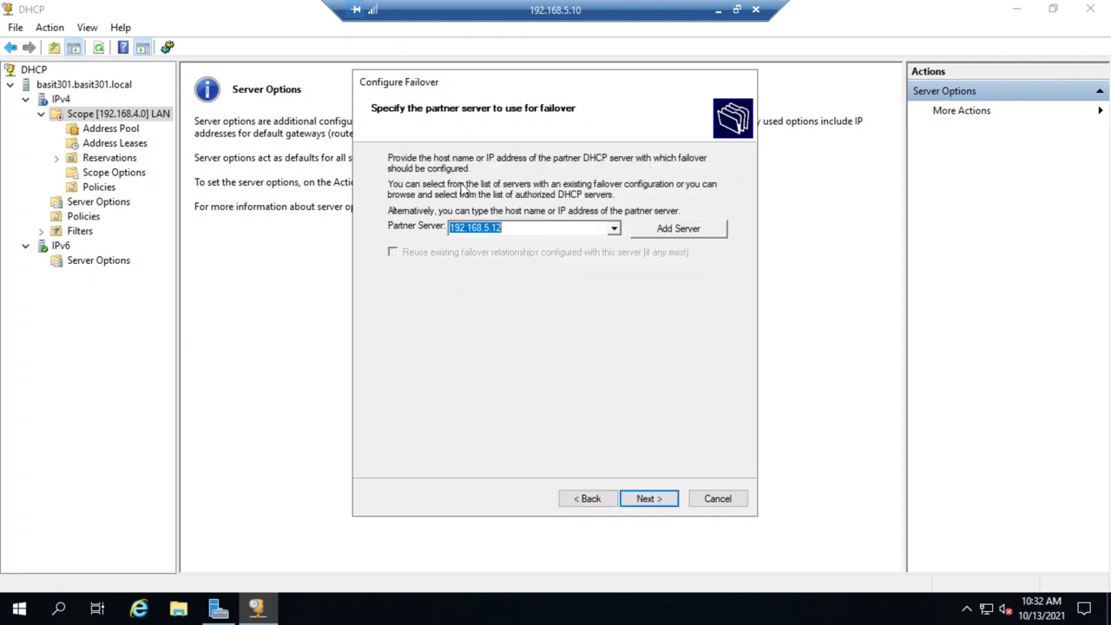
{"action": "left_click", "coordinate": [584, 502]}
{"action": "left_click", "coordinate": [583, 502]}
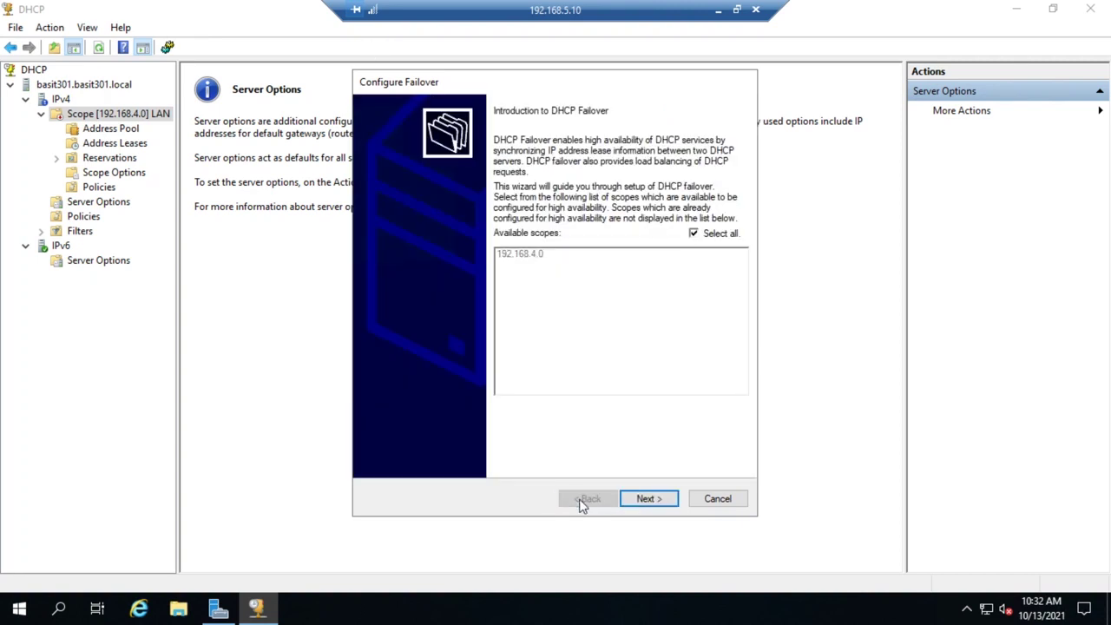
{"action": "left_click", "coordinate": [708, 501]}
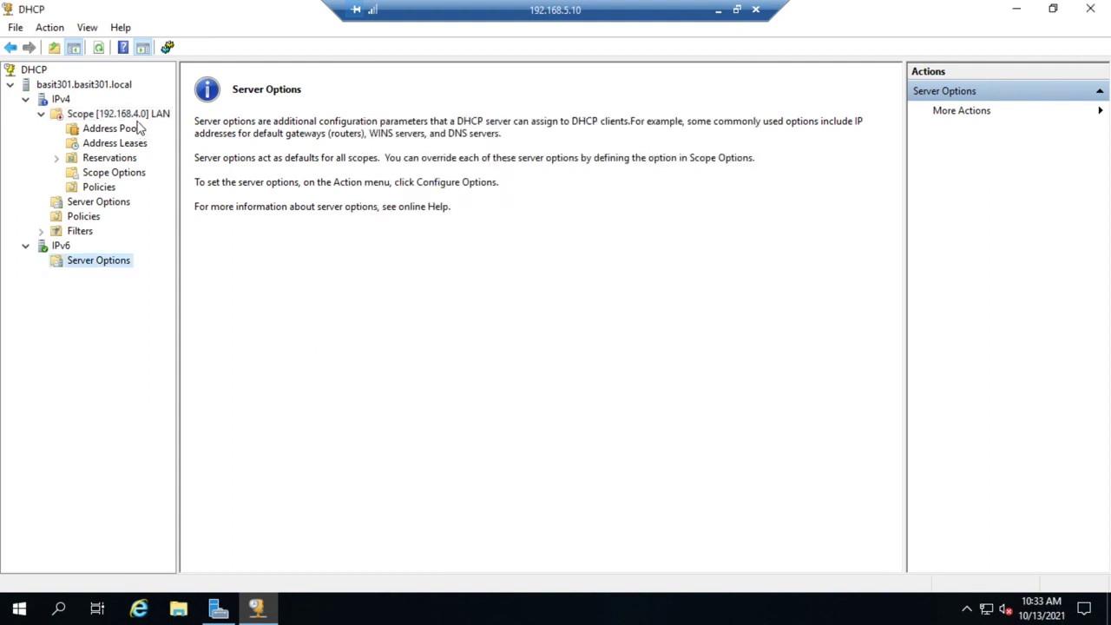